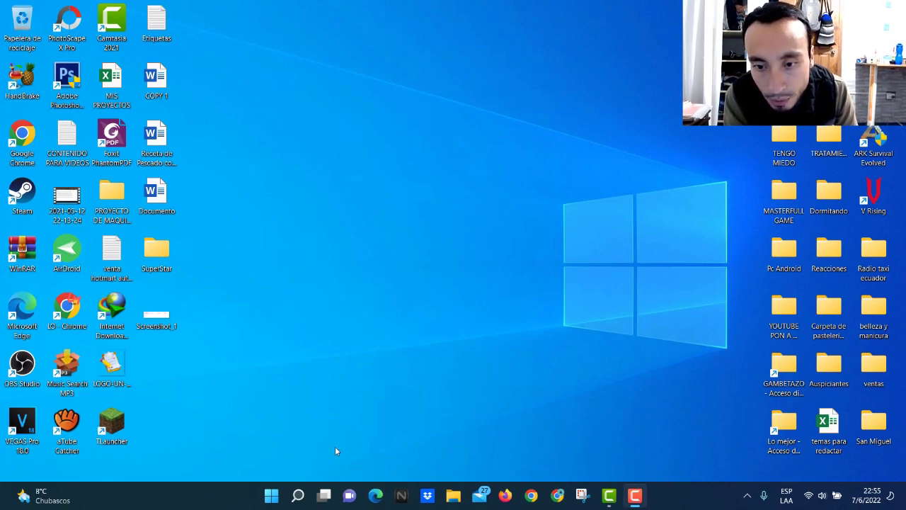
Find the Control Panel by searching Windows for "panel" and open its list of programs that can be uninstalled.
{"action": "mouse_move", "coordinate": [298, 496]}
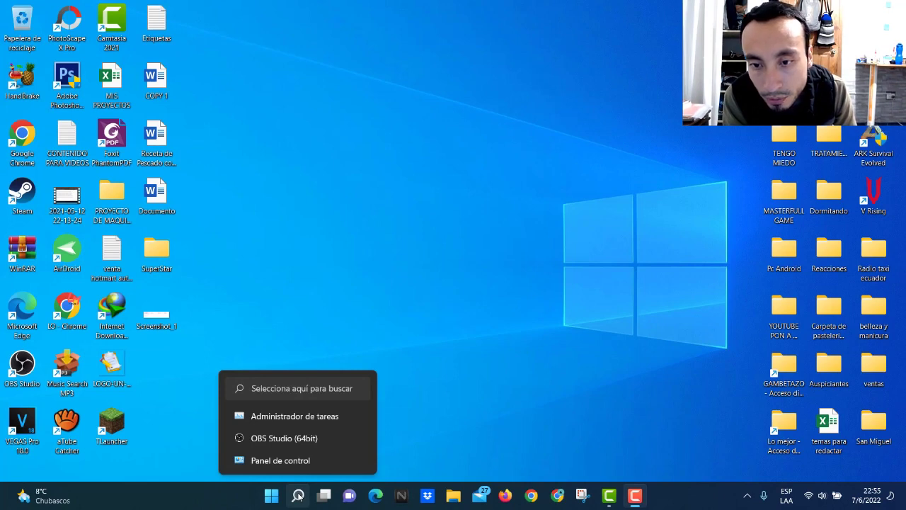
{"action": "left_click", "coordinate": [298, 496]}
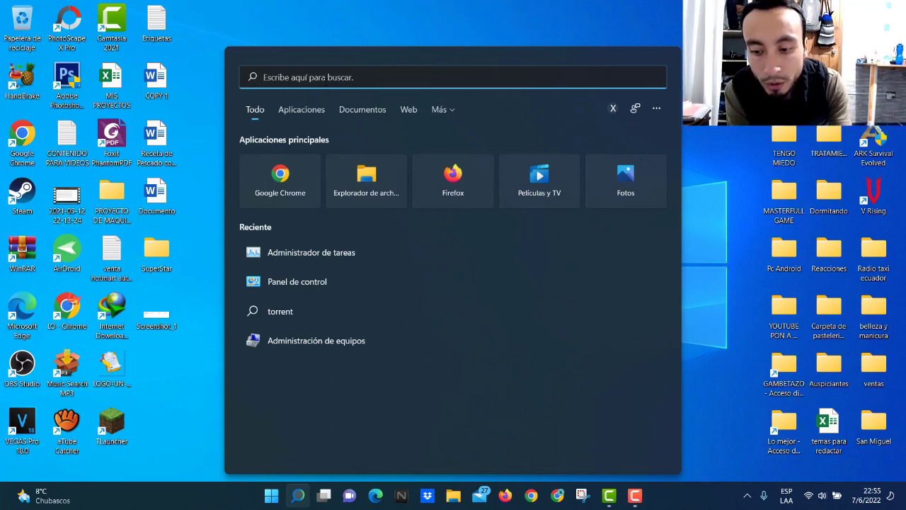
{"action": "type", "text": "panel"}
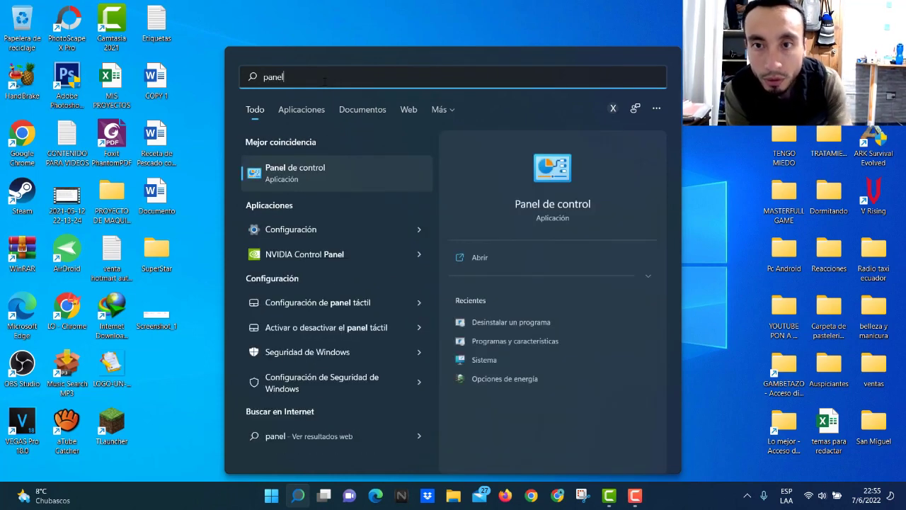
{"action": "left_click", "coordinate": [298, 169]}
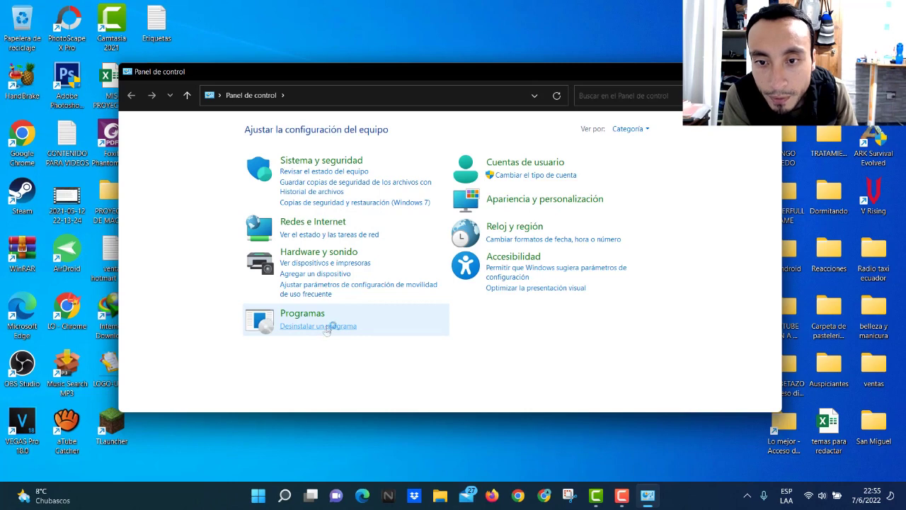
{"action": "left_click", "coordinate": [322, 328]}
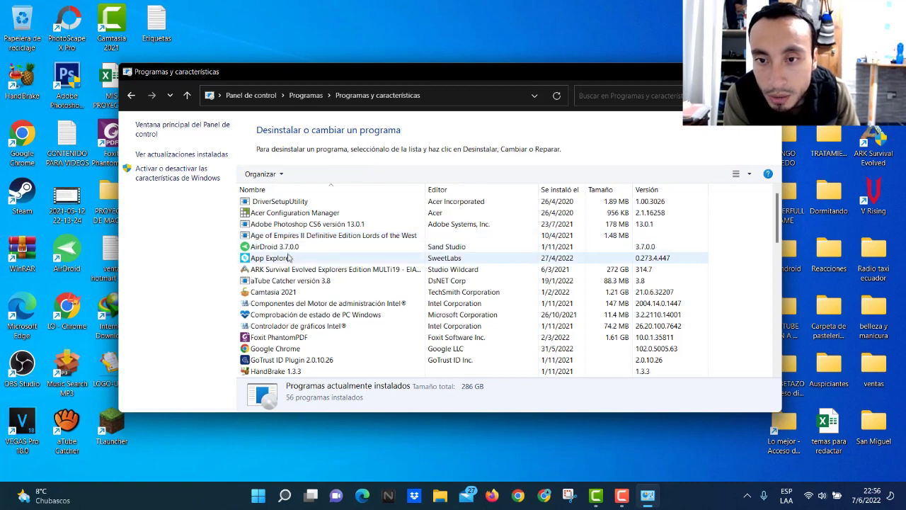
Uninstall AirDroid 3.7.0.0 while keeping its personal settings, and close the uninstallation feedback page.
{"action": "left_click", "coordinate": [286, 249]}
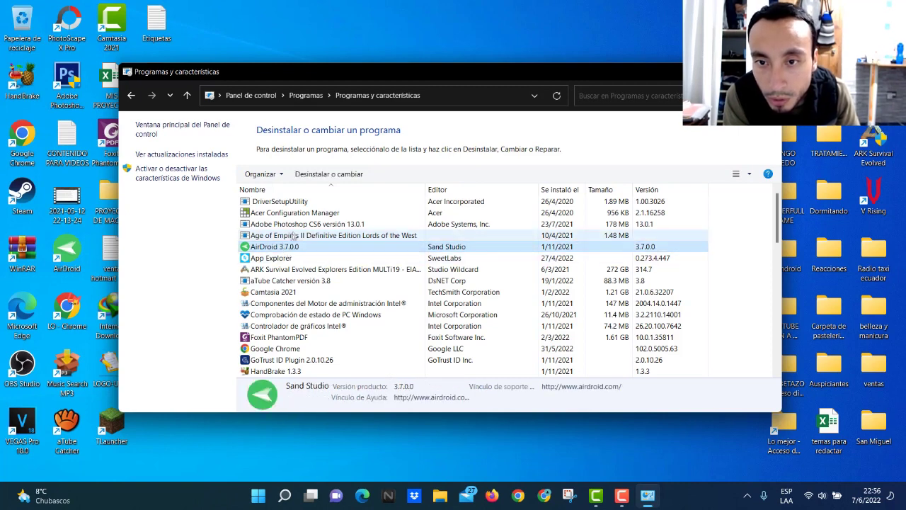
{"action": "left_click", "coordinate": [330, 174]}
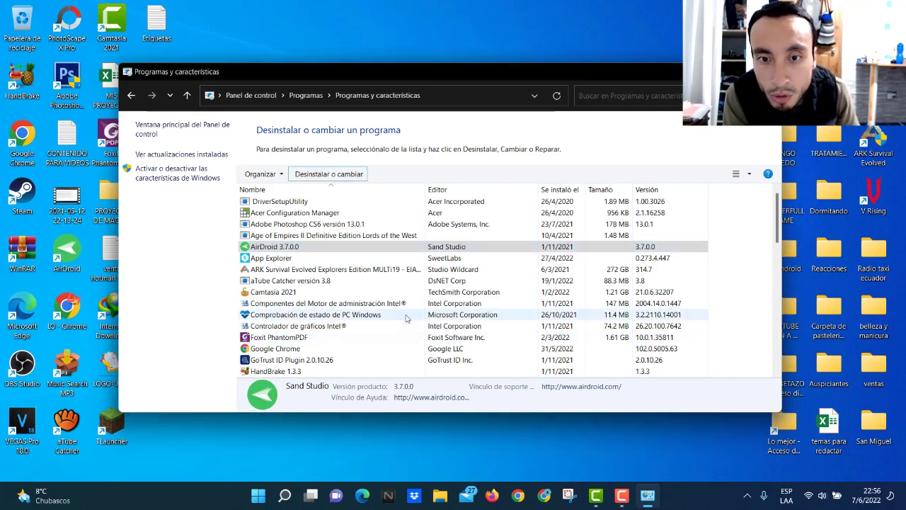
{"action": "left_click", "coordinate": [518, 341]}
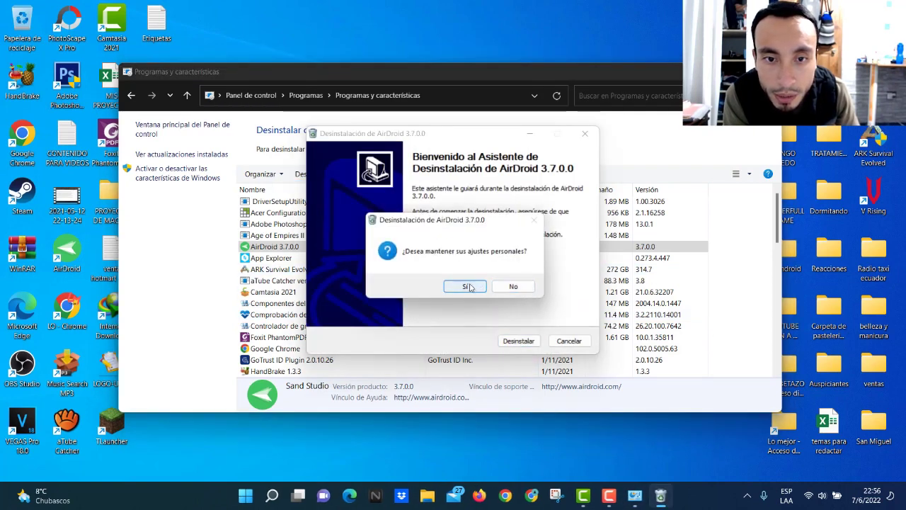
{"action": "left_click", "coordinate": [471, 286]}
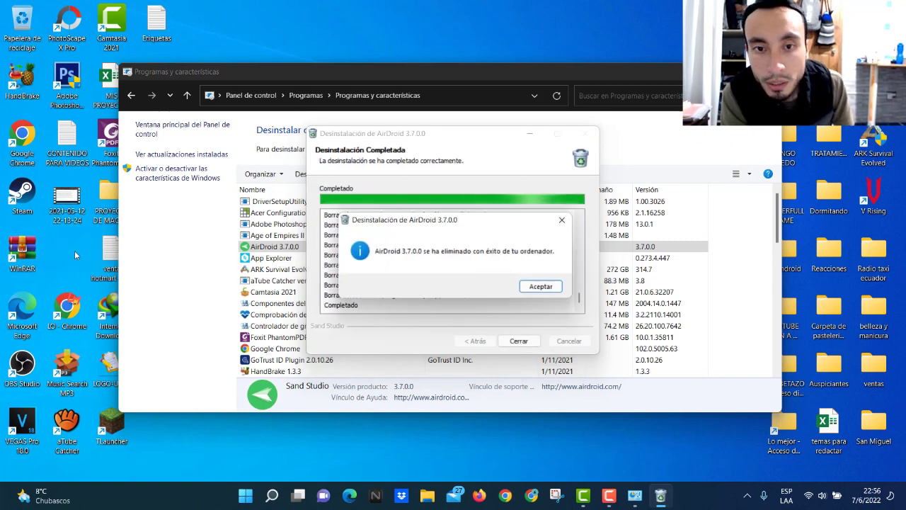
{"action": "left_click", "coordinate": [551, 289]}
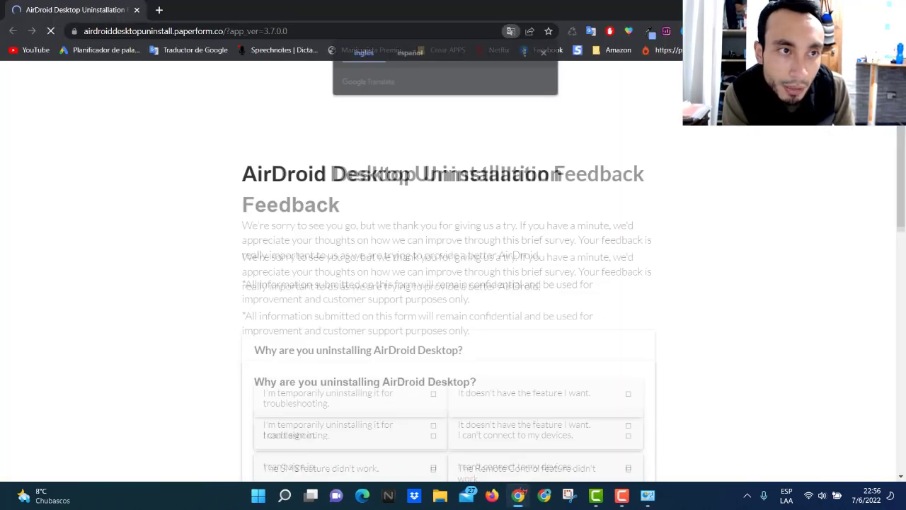
{"action": "key", "text": "ctrl+w"}
Look through the whole list of installed programs for other unneeded software, and close the Control Panel window.
{"action": "scroll", "coordinate": [375, 254], "scroll_direction": "down", "scroll_amount": 1}
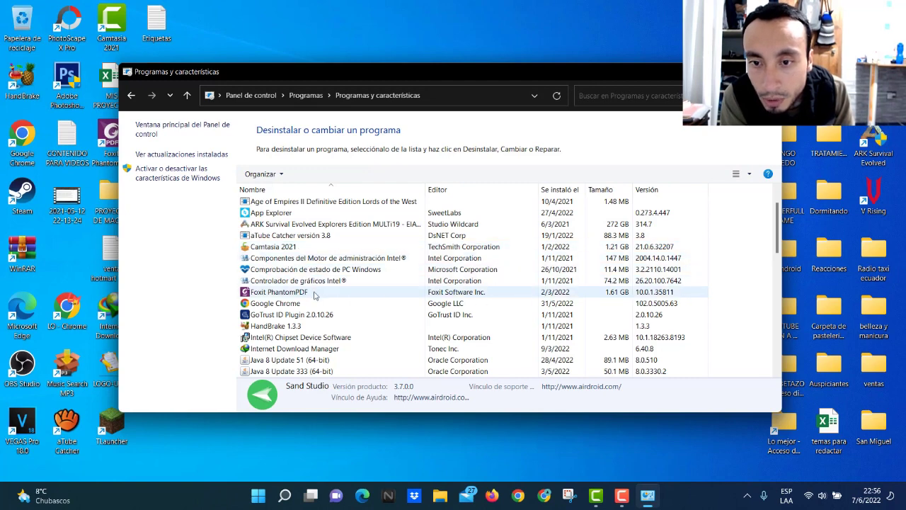
{"action": "scroll", "coordinate": [314, 315], "scroll_direction": "down", "scroll_amount": 1}
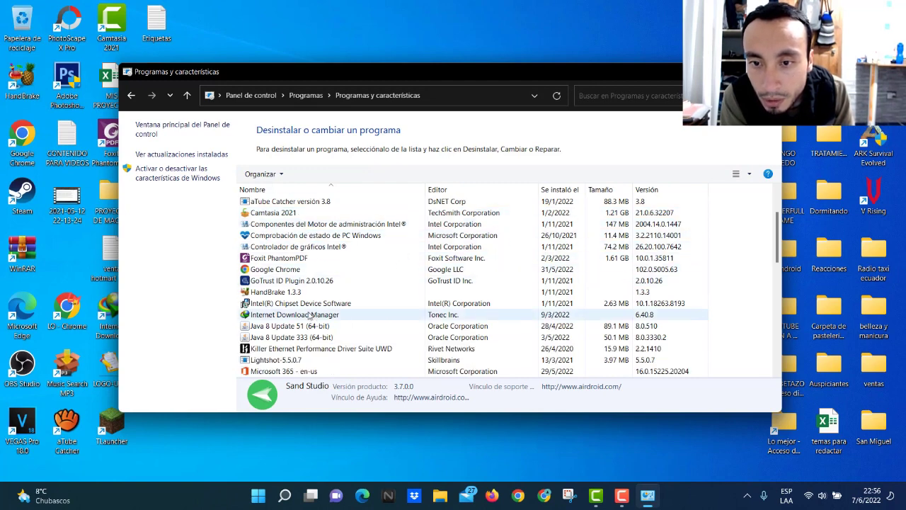
{"action": "scroll", "coordinate": [300, 326], "scroll_direction": "down", "scroll_amount": 1}
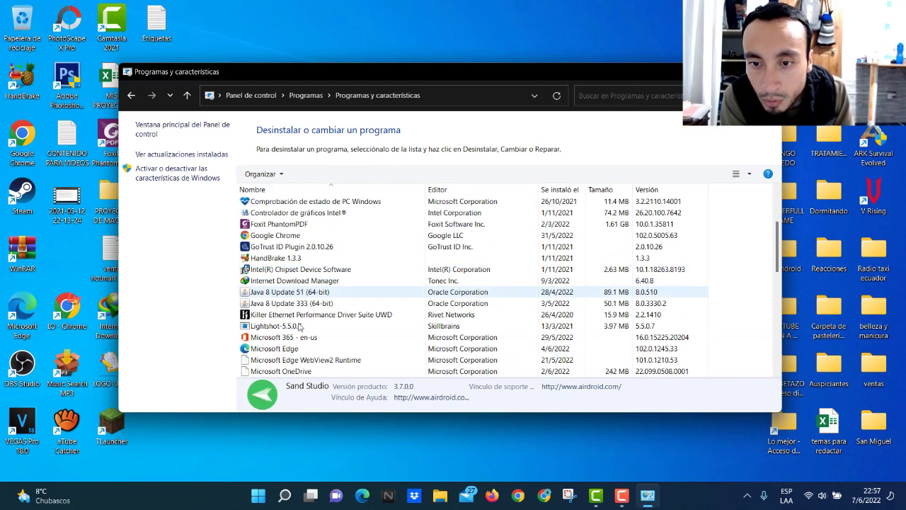
{"action": "scroll", "coordinate": [299, 343], "scroll_direction": "down", "scroll_amount": 1}
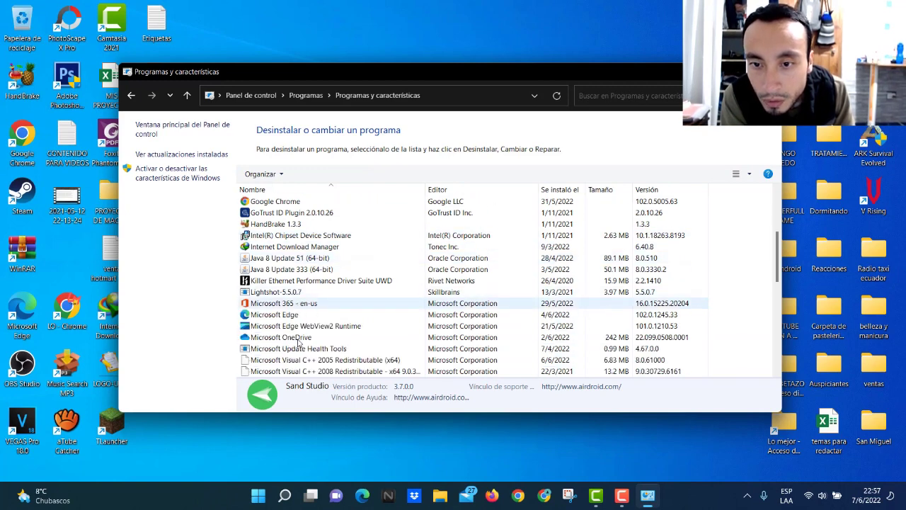
{"action": "scroll", "coordinate": [298, 343], "scroll_direction": "down", "scroll_amount": 4}
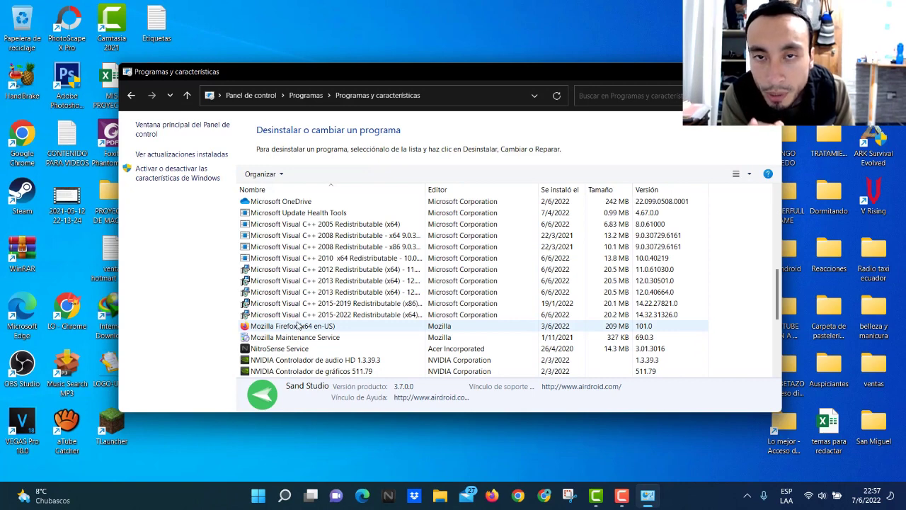
{"action": "scroll", "coordinate": [298, 325], "scroll_direction": "down", "scroll_amount": 2}
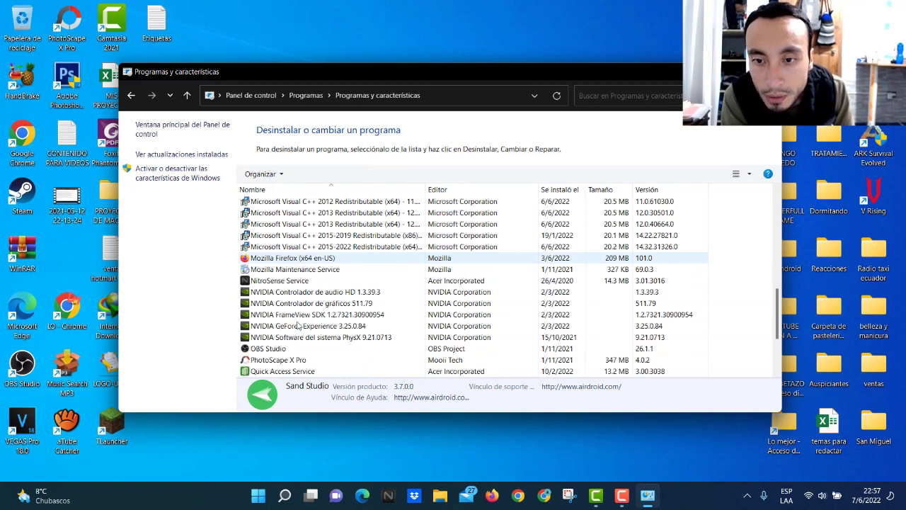
{"action": "scroll", "coordinate": [298, 326], "scroll_direction": "down", "scroll_amount": 1}
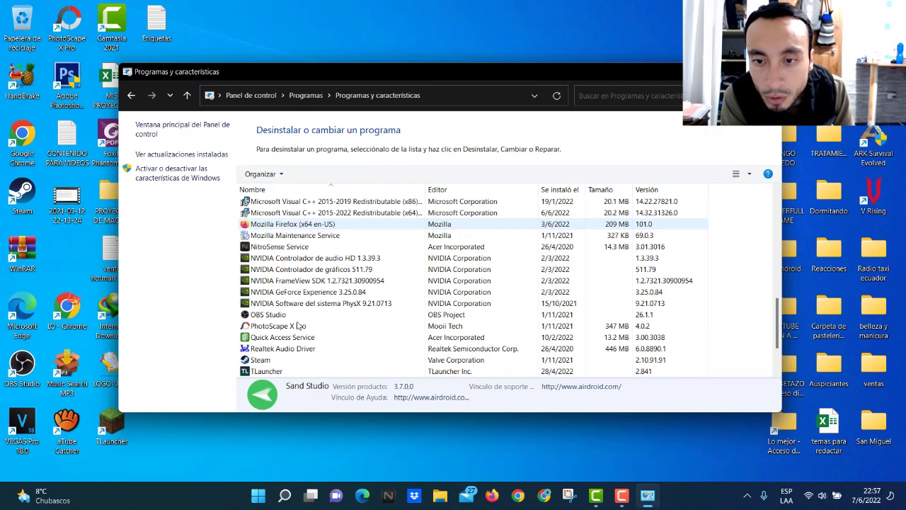
{"action": "scroll", "coordinate": [298, 326], "scroll_direction": "down", "scroll_amount": 1}
{"action": "scroll", "coordinate": [298, 326], "scroll_direction": "down", "scroll_amount": 1}
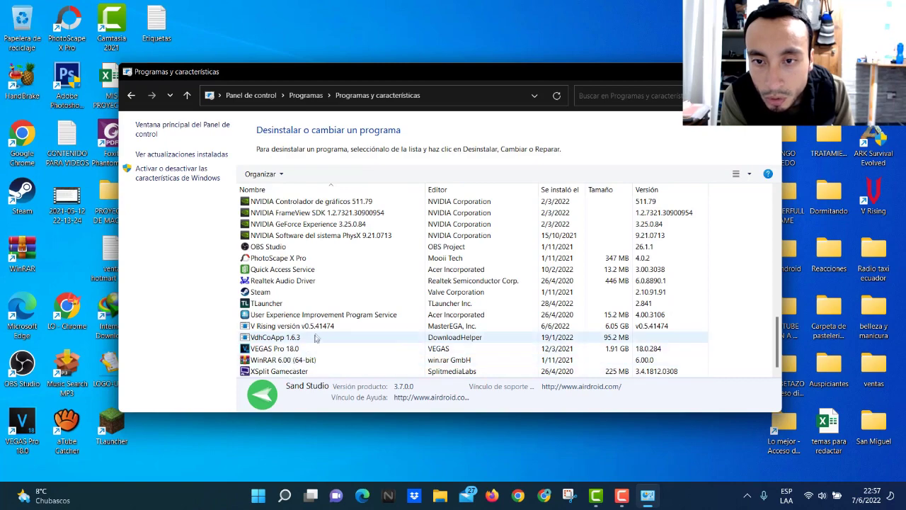
{"action": "scroll", "coordinate": [315, 333], "scroll_direction": "up", "scroll_amount": 15}
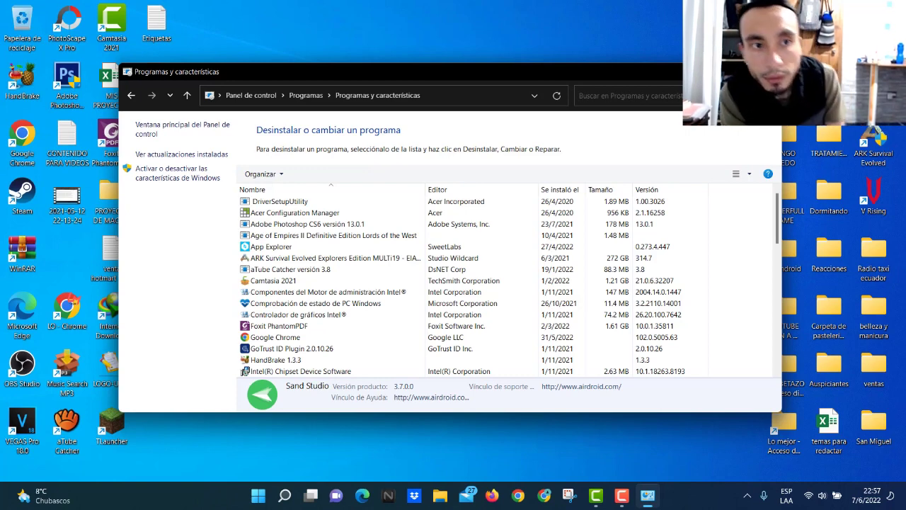
{"action": "key", "text": "alt+F4"}
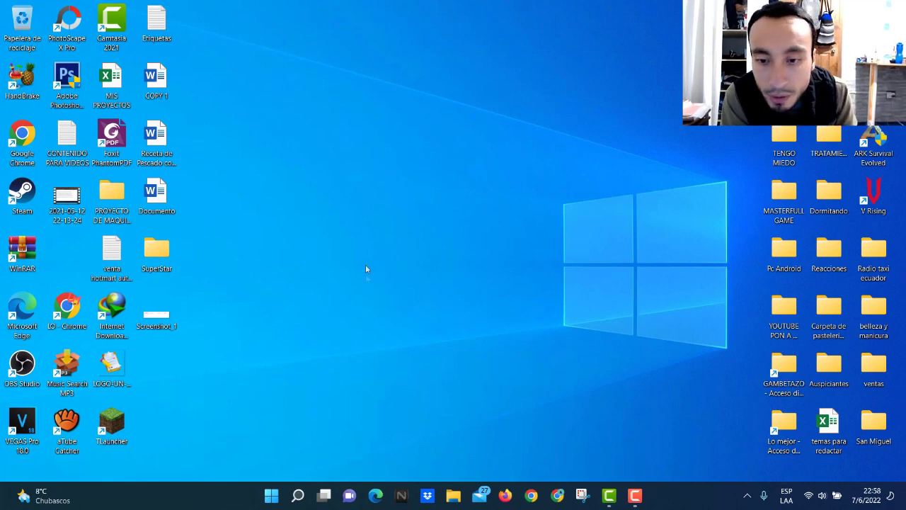
Search Windows for "adminis", open Administrador de tareas, and move its window slightly lower on the desktop.
{"action": "mouse_move", "coordinate": [298, 496]}
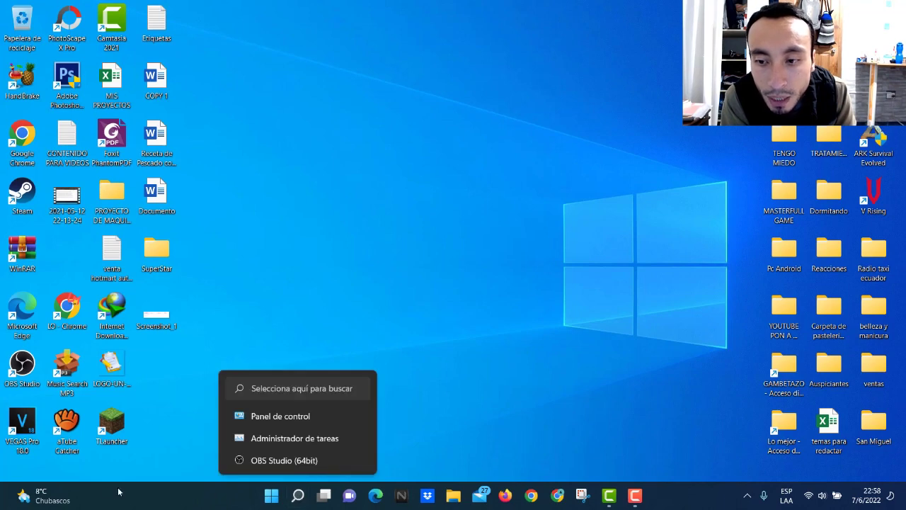
{"action": "mouse_move", "coordinate": [42, 495]}
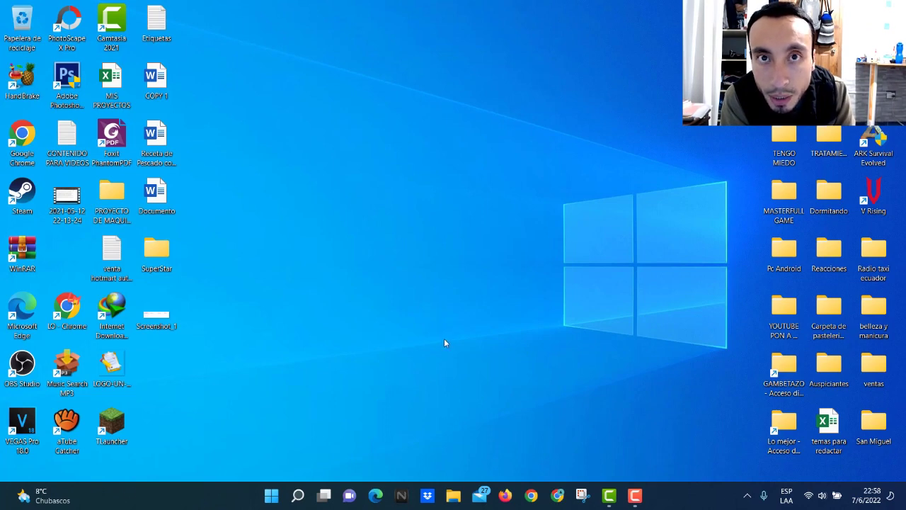
{"action": "left_click", "coordinate": [300, 496]}
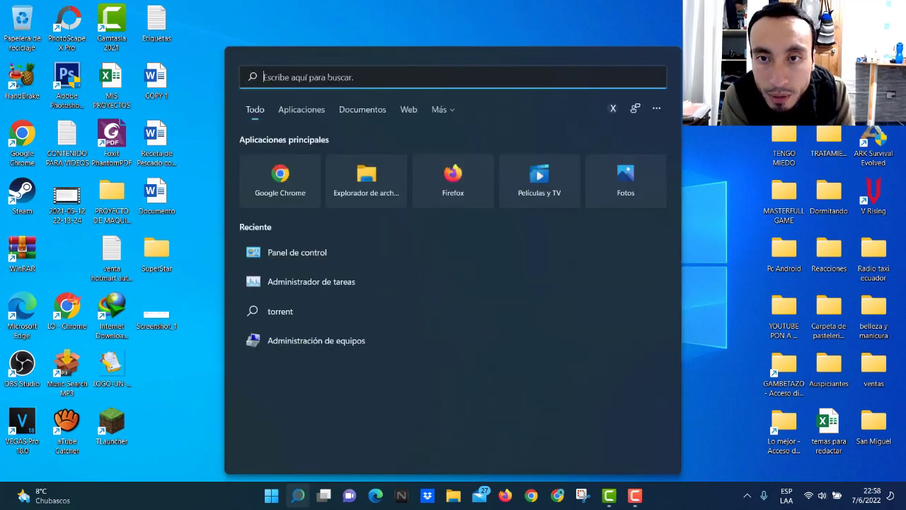
{"action": "type", "text": "administrador de tareas"}
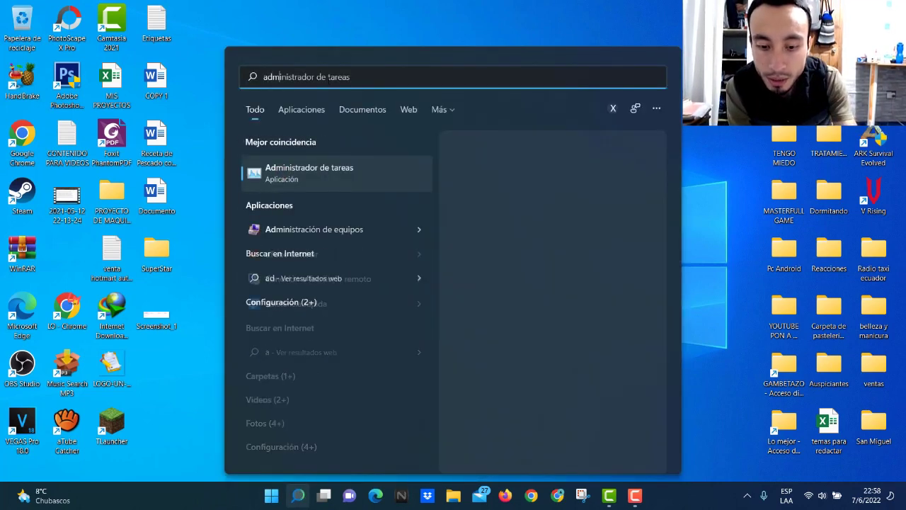
{"action": "type", "text": "inis"}
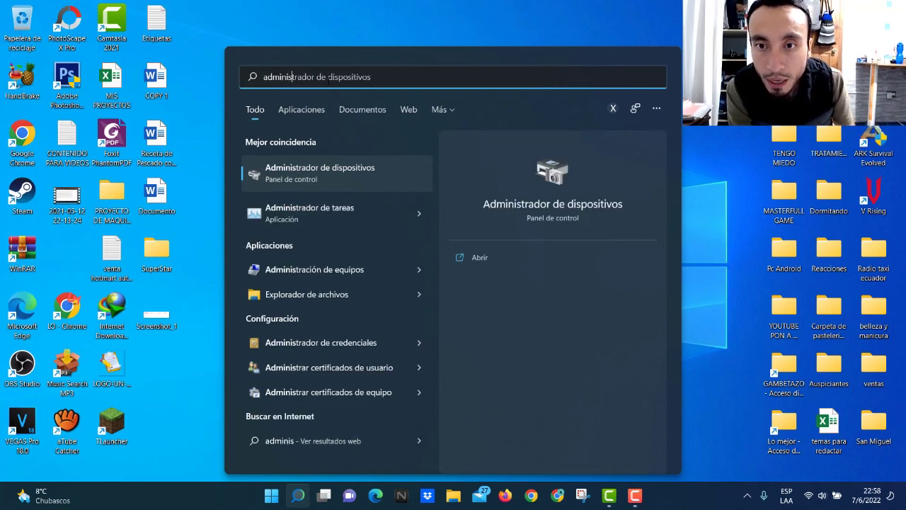
{"action": "left_click", "coordinate": [322, 209]}
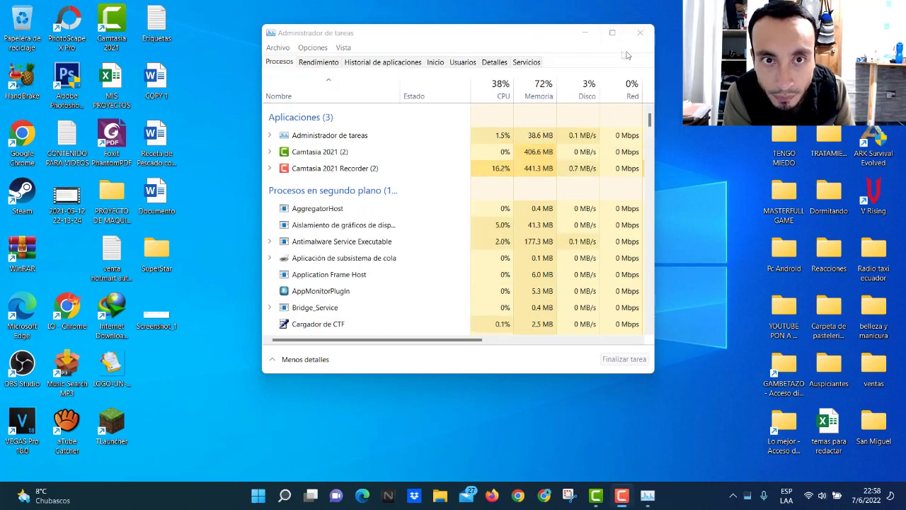
{"action": "left_click_drag", "start_coordinate": [549, 43], "coordinate": [535, 87]}
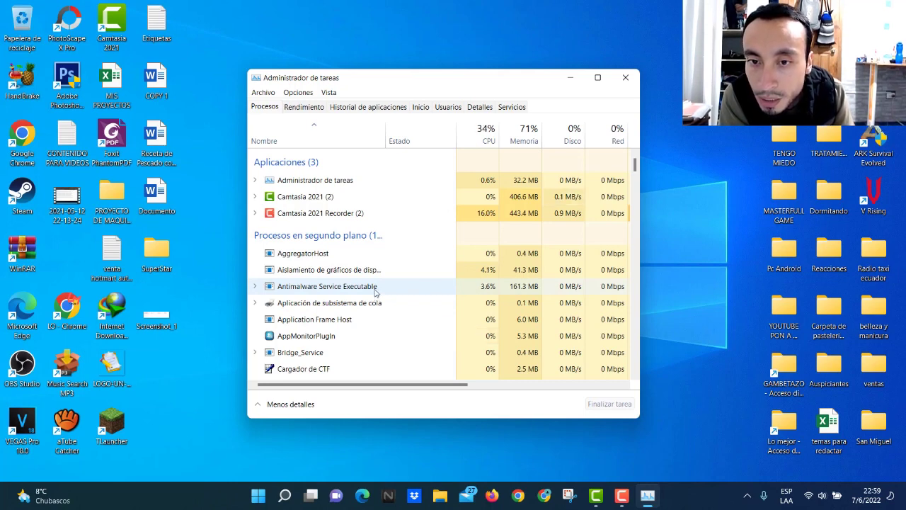
End the first Google Chrome process listed among the background processes.
{"action": "left_click_drag", "start_coordinate": [635, 166], "coordinate": [643, 180]}
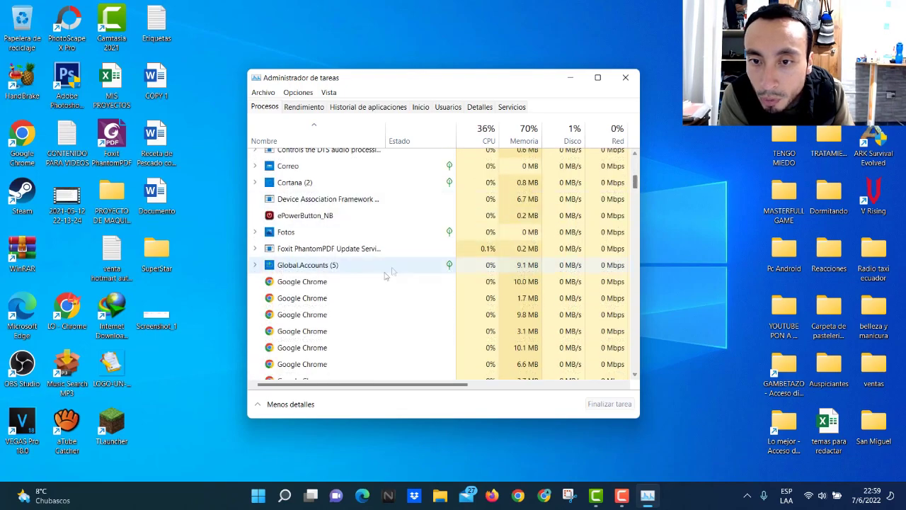
{"action": "left_click", "coordinate": [334, 284]}
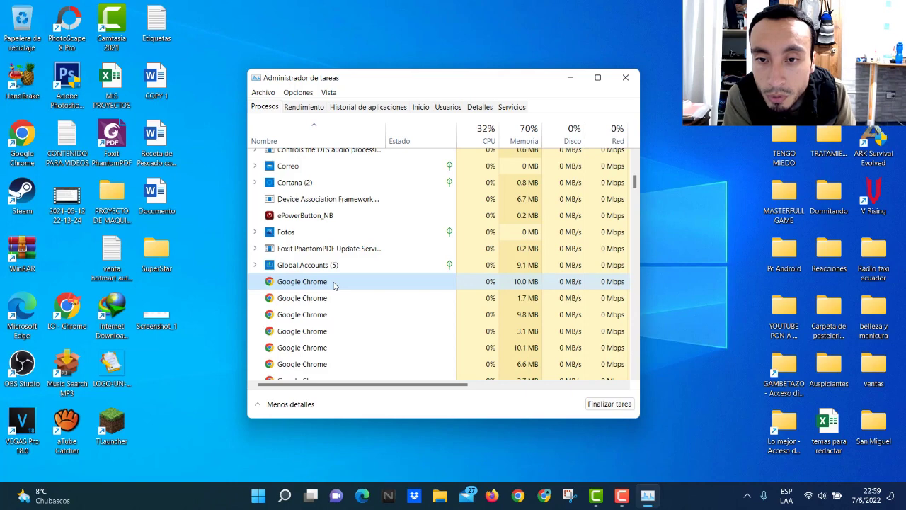
{"action": "left_click", "coordinate": [617, 407]}
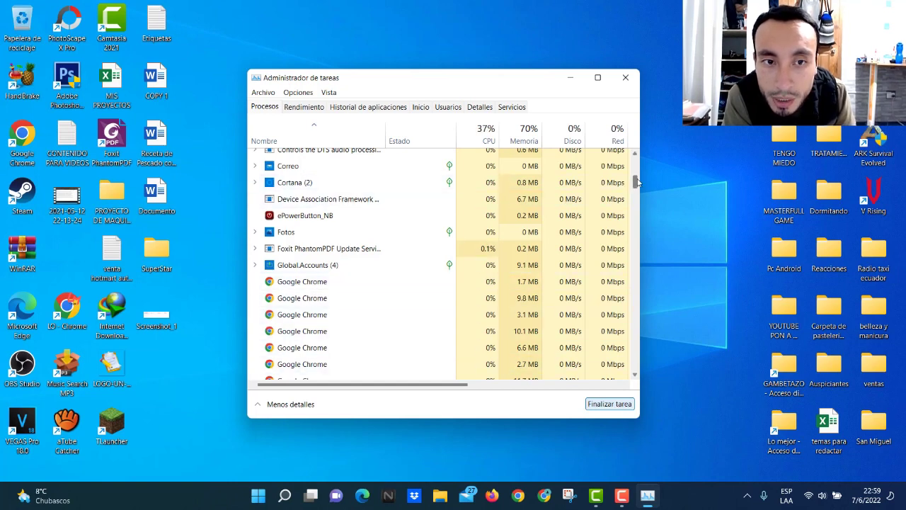
Examine the remaining processes and the programs that launch at startup, and close the Task Manager.
{"action": "left_click_drag", "start_coordinate": [635, 183], "coordinate": [643, 268]}
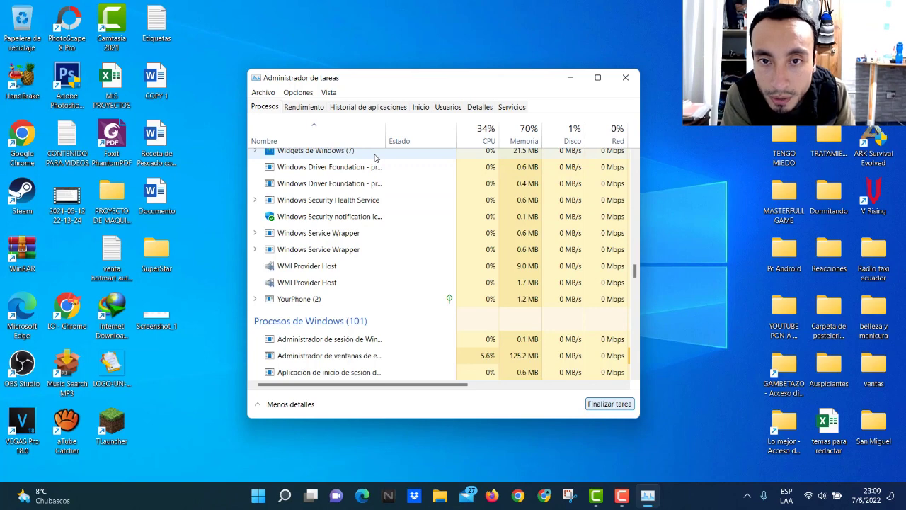
{"action": "left_click", "coordinate": [422, 108]}
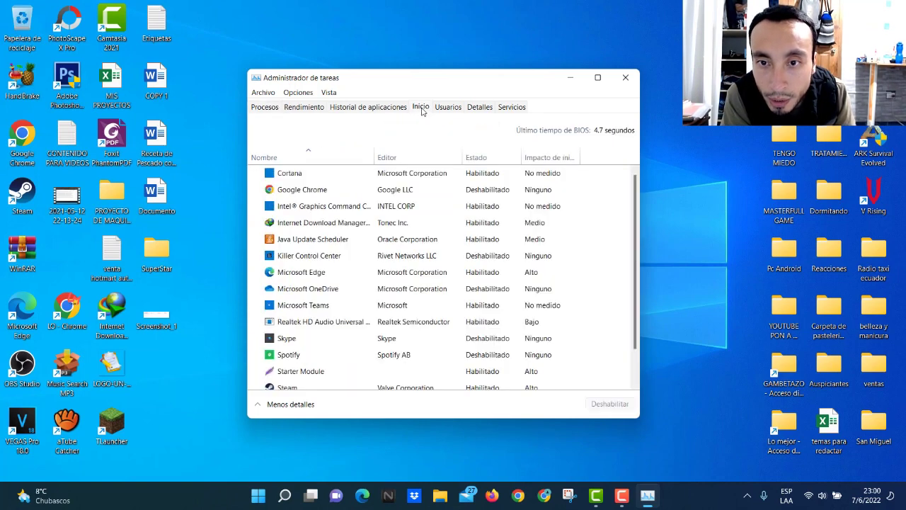
{"action": "left_click", "coordinate": [625, 80]}
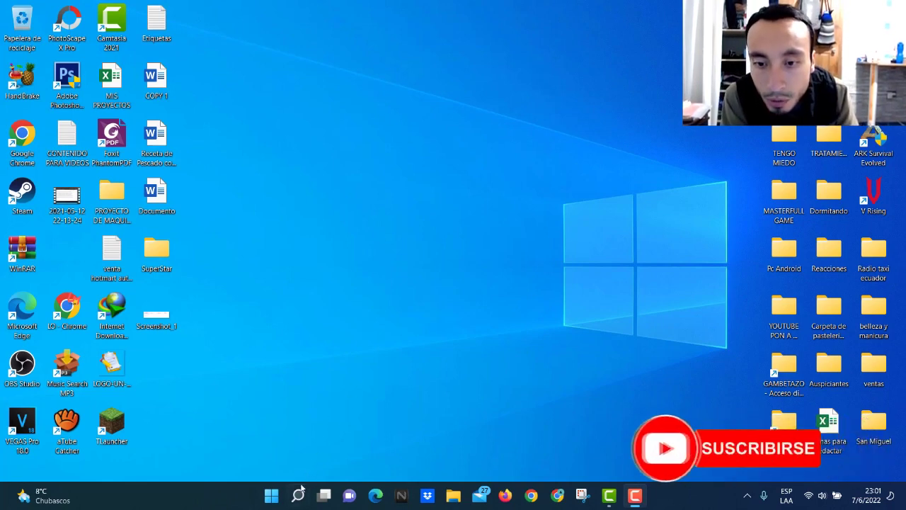
Open Administrador de tareas and disable Internet Download Manager in the list of startup programs.
{"action": "mouse_move", "coordinate": [298, 496]}
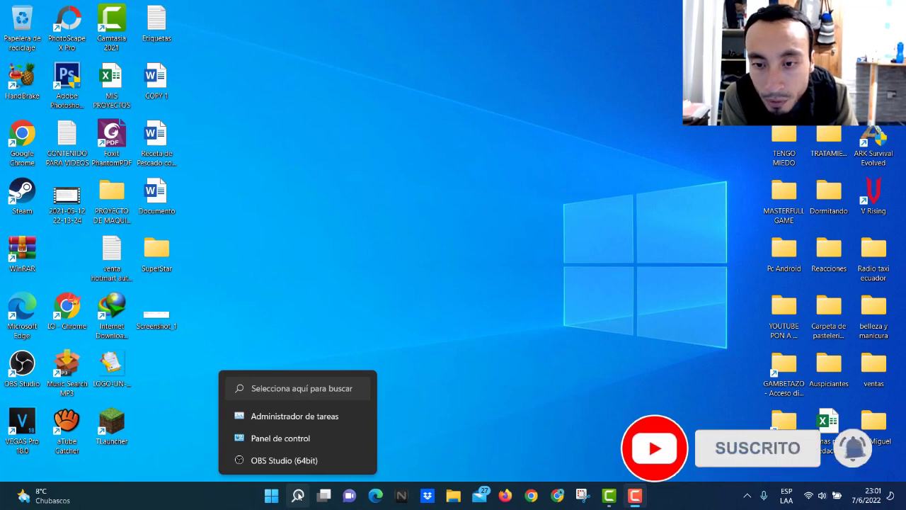
{"action": "left_click", "coordinate": [298, 497]}
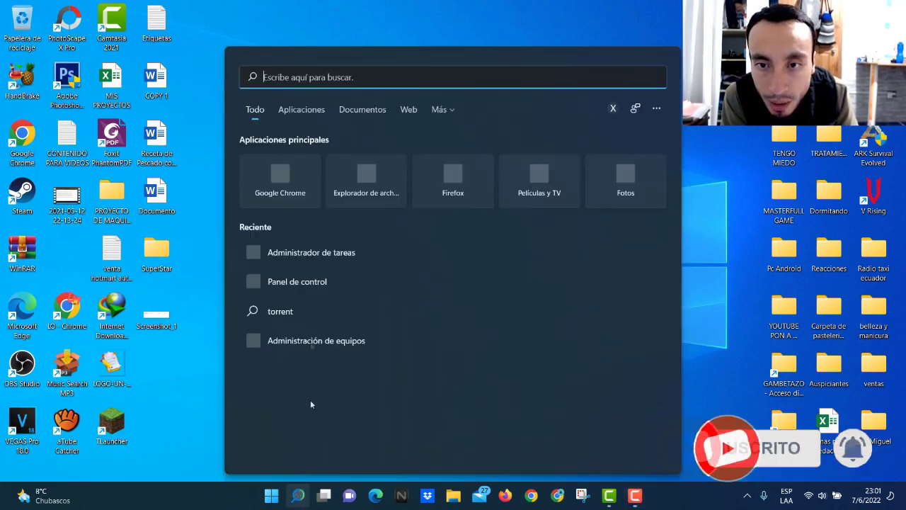
{"action": "left_click", "coordinate": [300, 252]}
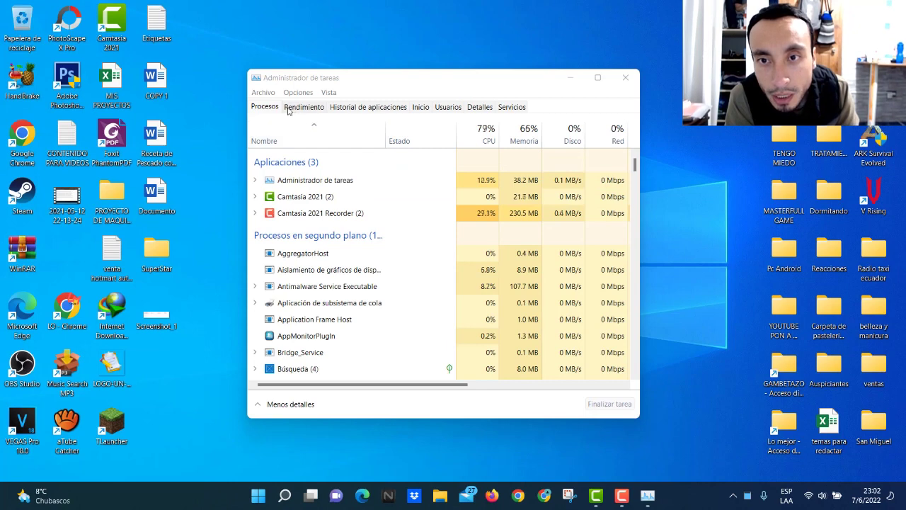
{"action": "left_click", "coordinate": [420, 107]}
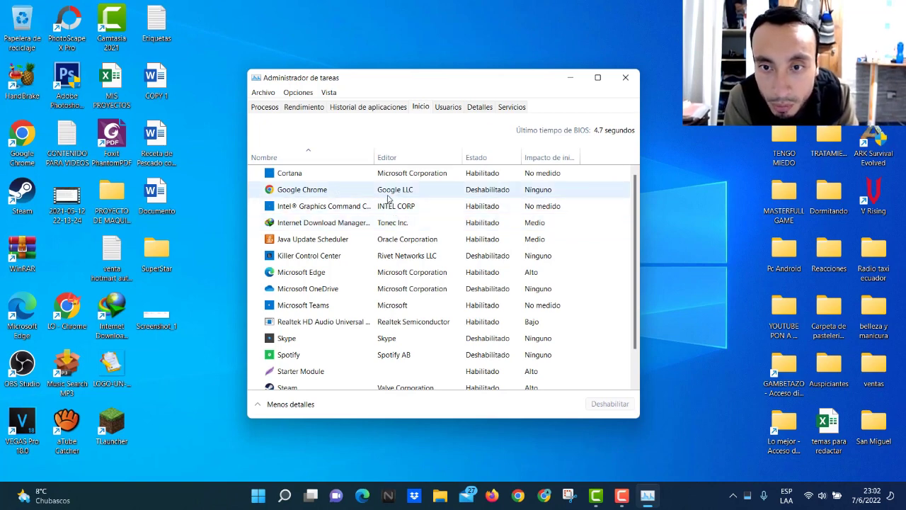
{"action": "left_click", "coordinate": [362, 224]}
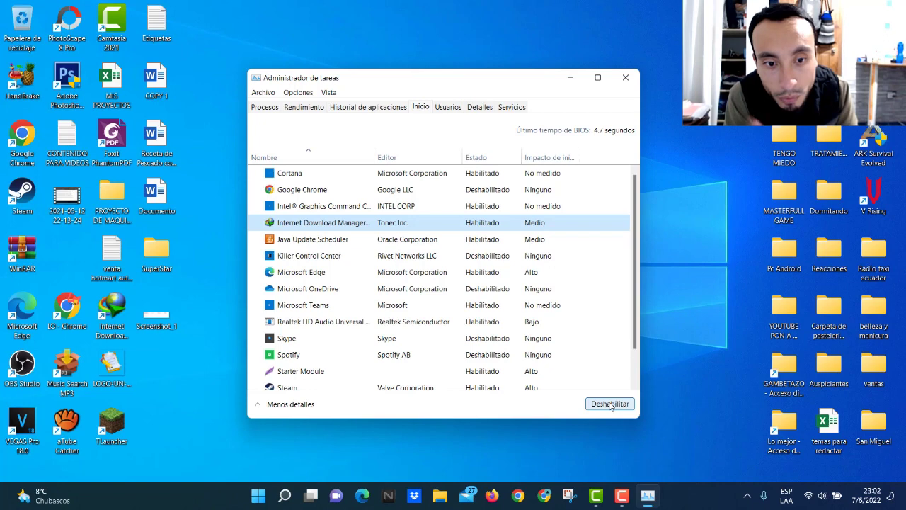
{"action": "left_click", "coordinate": [610, 405]}
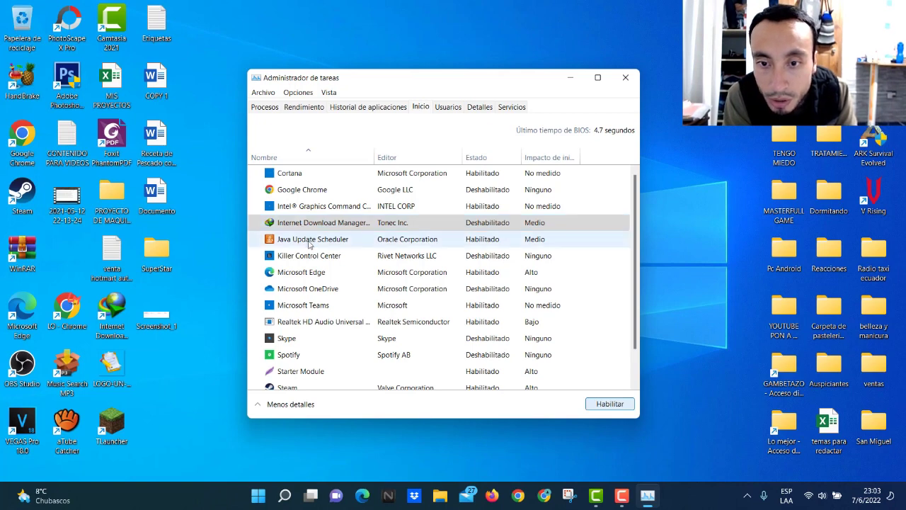
Disable Steam in the list of startup programs and close the Task Manager.
{"action": "left_click", "coordinate": [308, 339]}
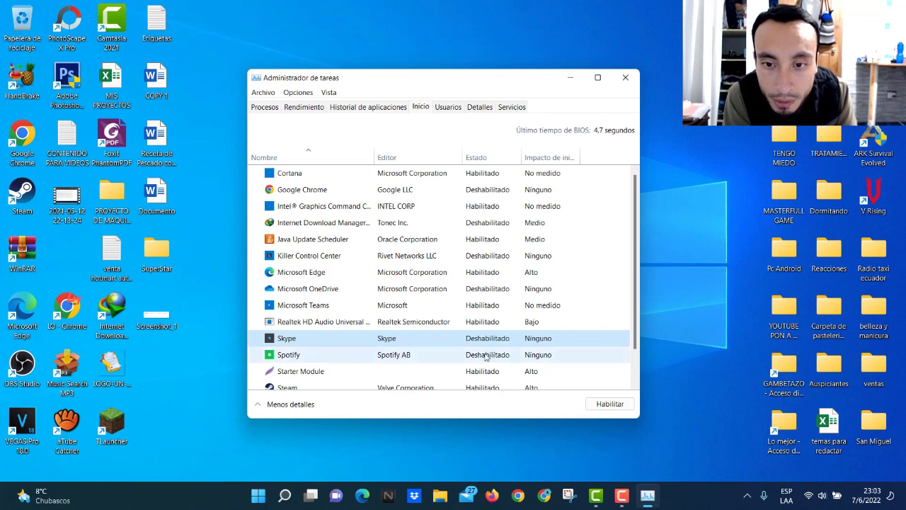
{"action": "scroll", "coordinate": [486, 358], "scroll_direction": "down", "scroll_amount": 1}
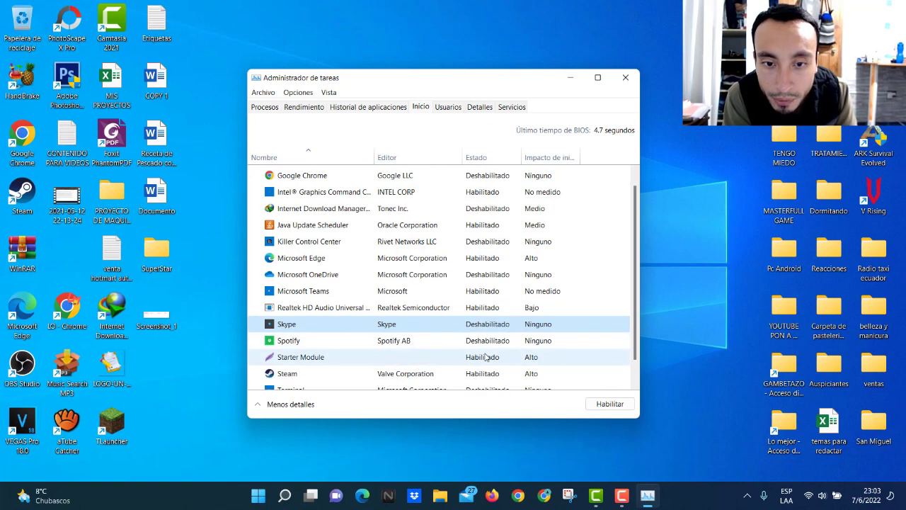
{"action": "scroll", "coordinate": [487, 357], "scroll_direction": "down", "scroll_amount": 2}
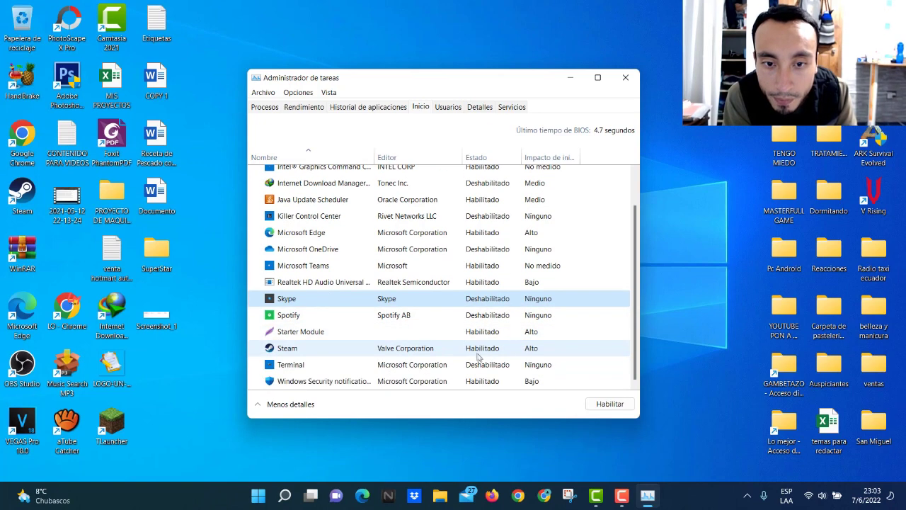
{"action": "left_click", "coordinate": [303, 349]}
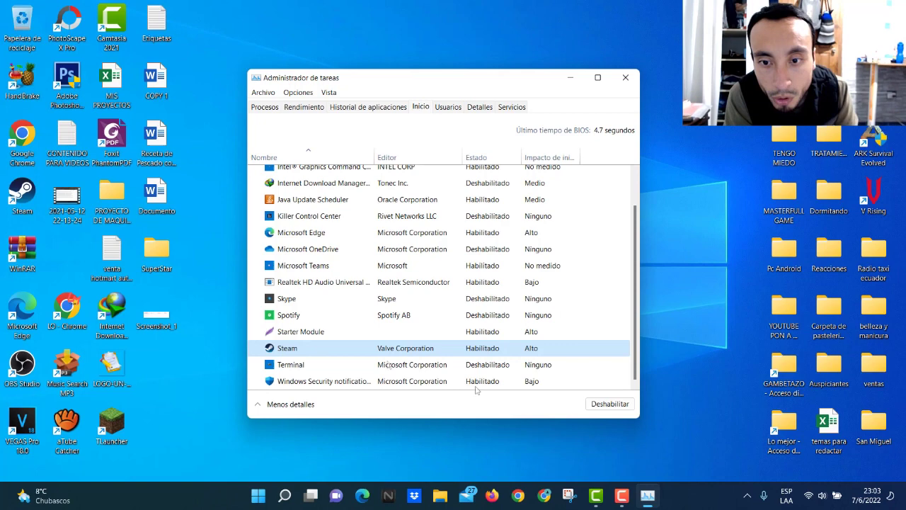
{"action": "left_click", "coordinate": [608, 406]}
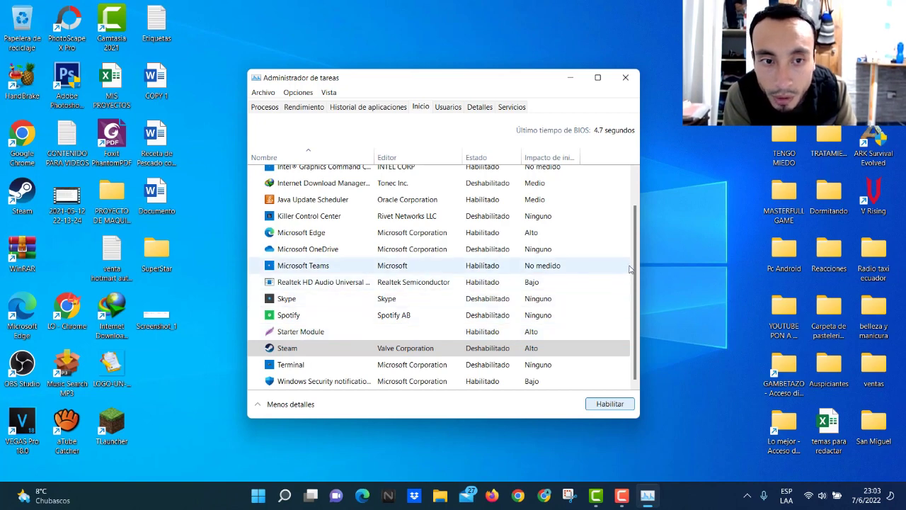
{"action": "scroll", "coordinate": [630, 267], "scroll_direction": "up", "scroll_amount": 1}
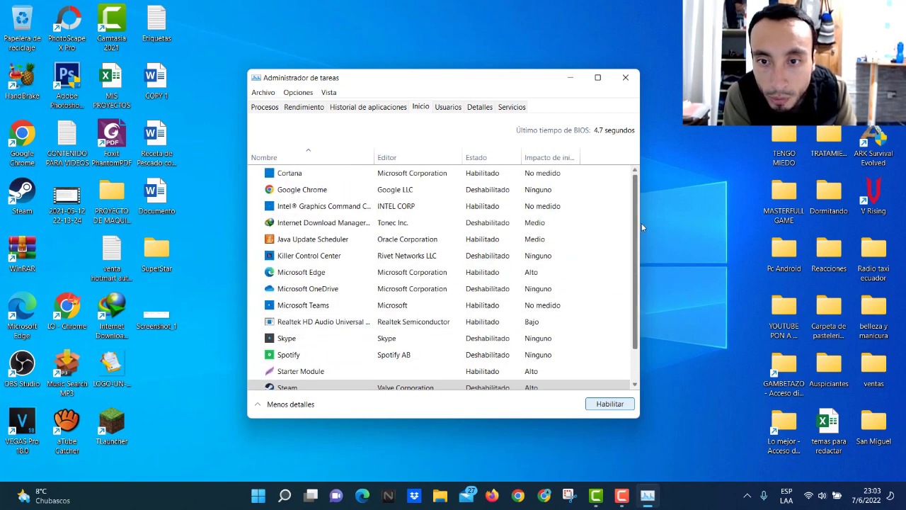
{"action": "left_click", "coordinate": [633, 81]}
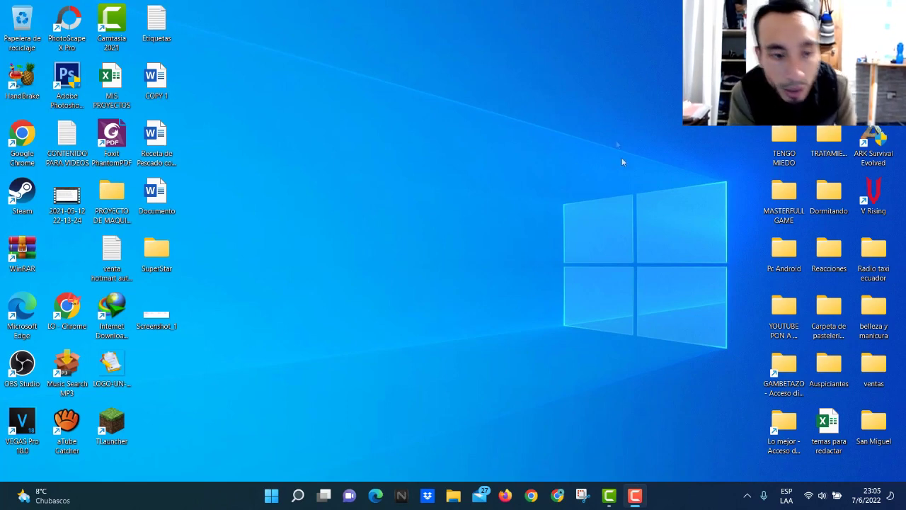
Open Windows Security full screen, examine the Protección contra virus y amenazas page, and return to the desktop.
{"action": "left_click", "coordinate": [747, 498]}
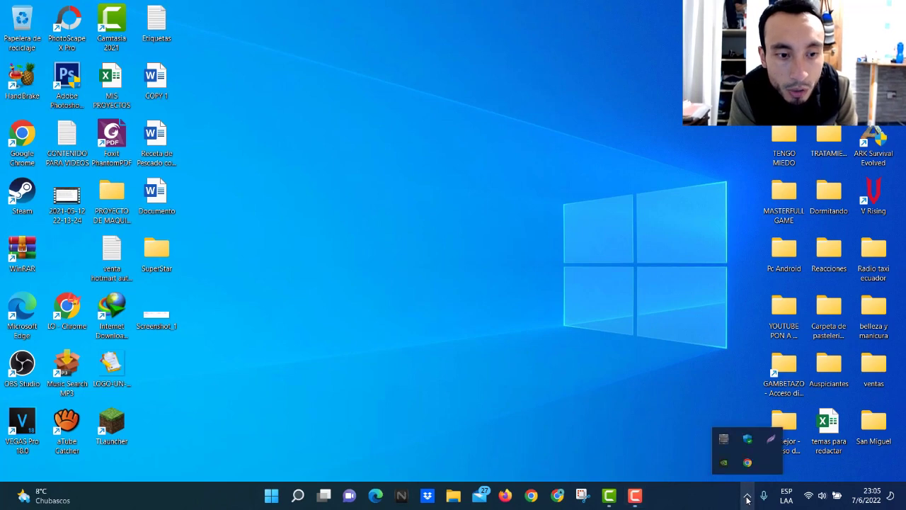
{"action": "left_click", "coordinate": [747, 440]}
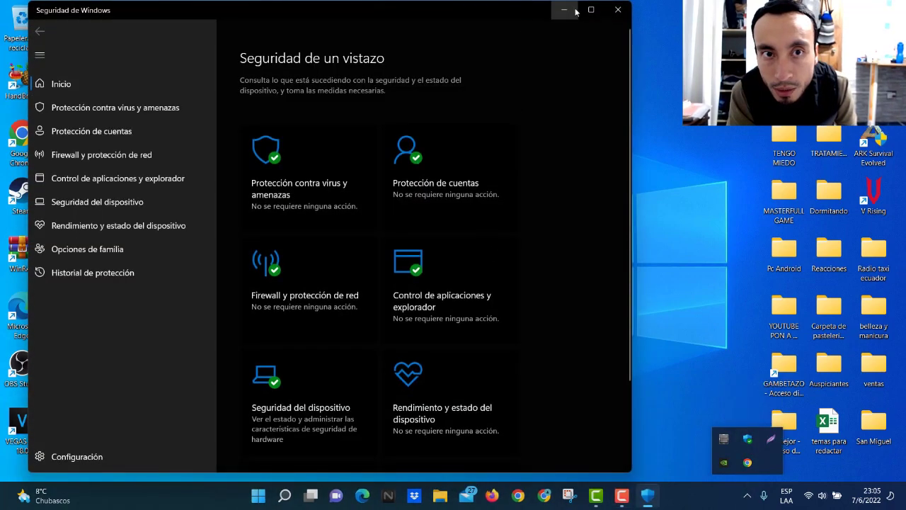
{"action": "left_click", "coordinate": [592, 9]}
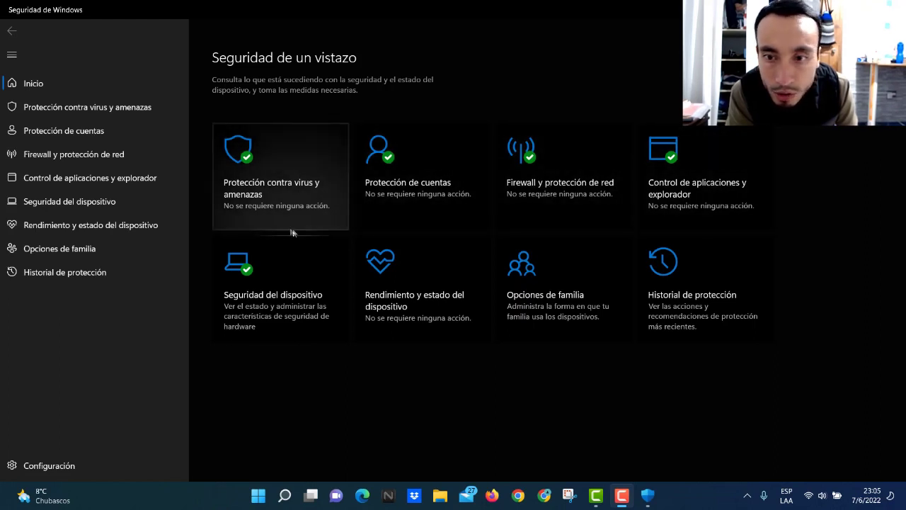
{"action": "left_click", "coordinate": [287, 199]}
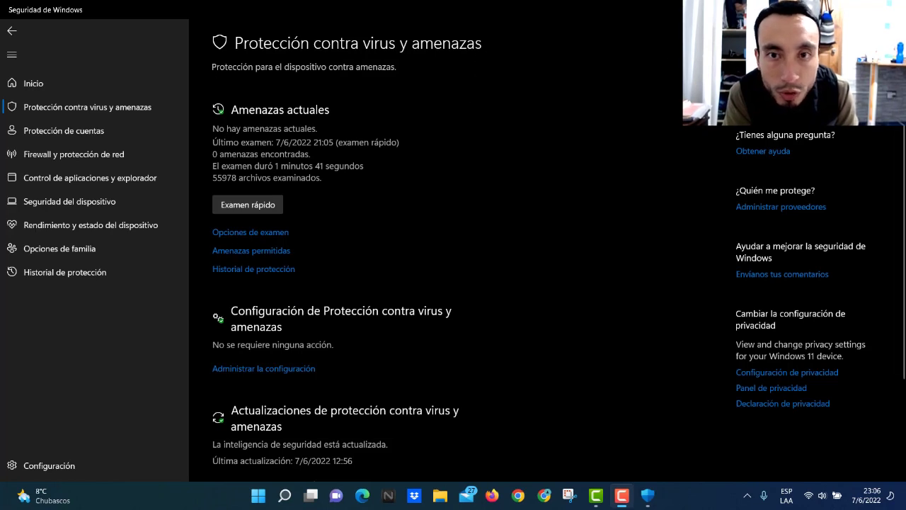
{"action": "key", "text": "alt+F4"}
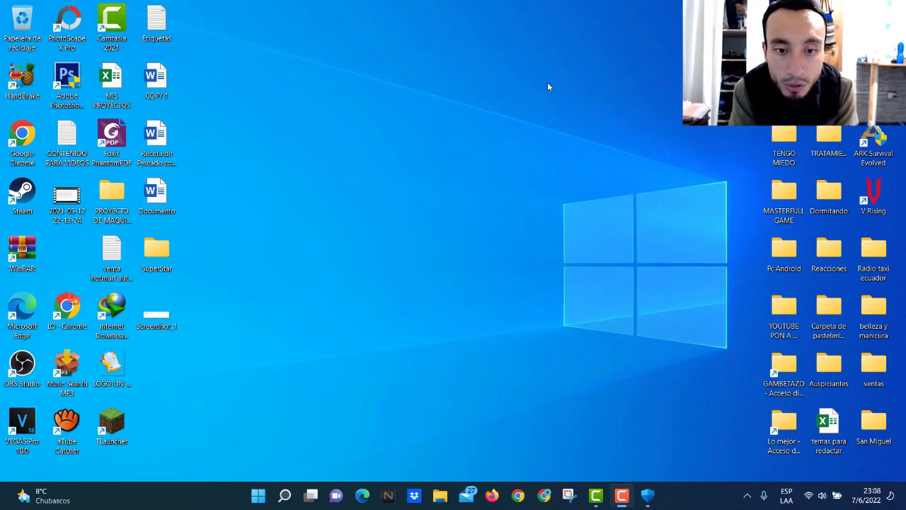
Open Firefox and Google Chrome with the Persona 1 profile to check how they start, returning to the desktop after each.
{"action": "left_click", "coordinate": [492, 496]}
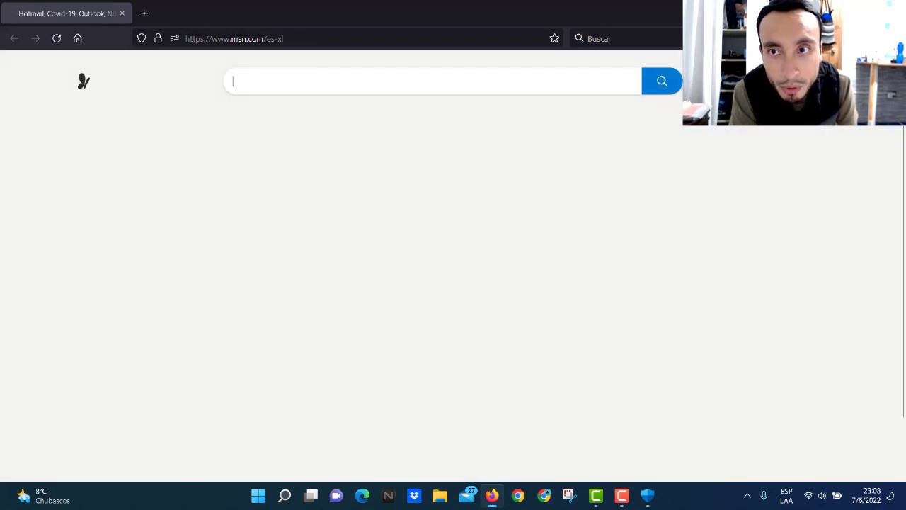
{"action": "key", "text": "super+d"}
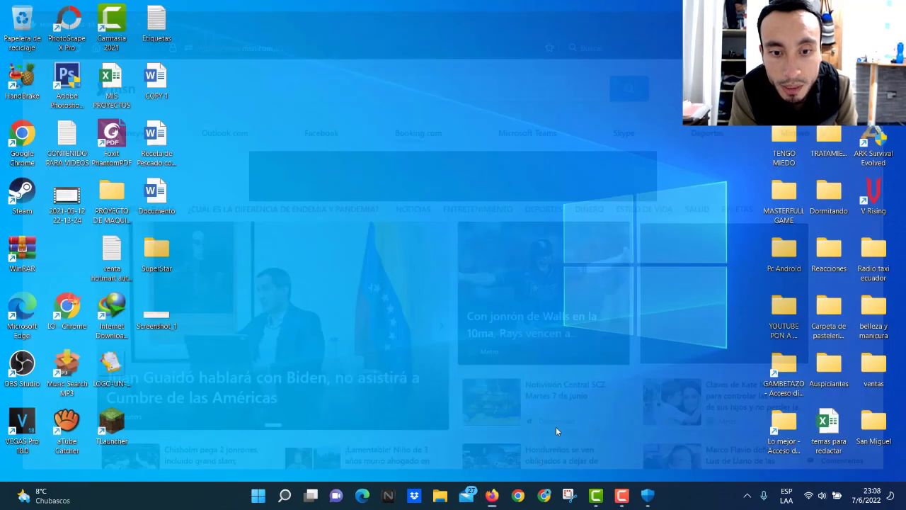
{"action": "left_click", "coordinate": [519, 496]}
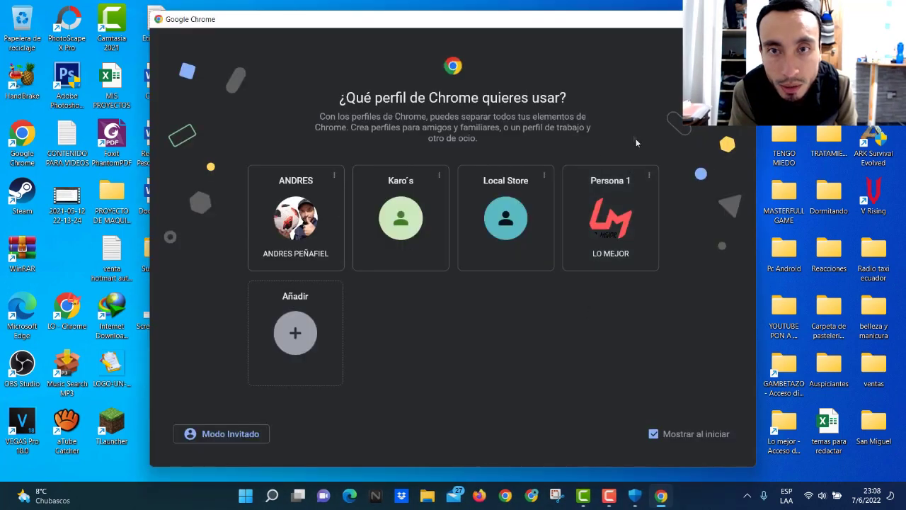
{"action": "left_click", "coordinate": [620, 185]}
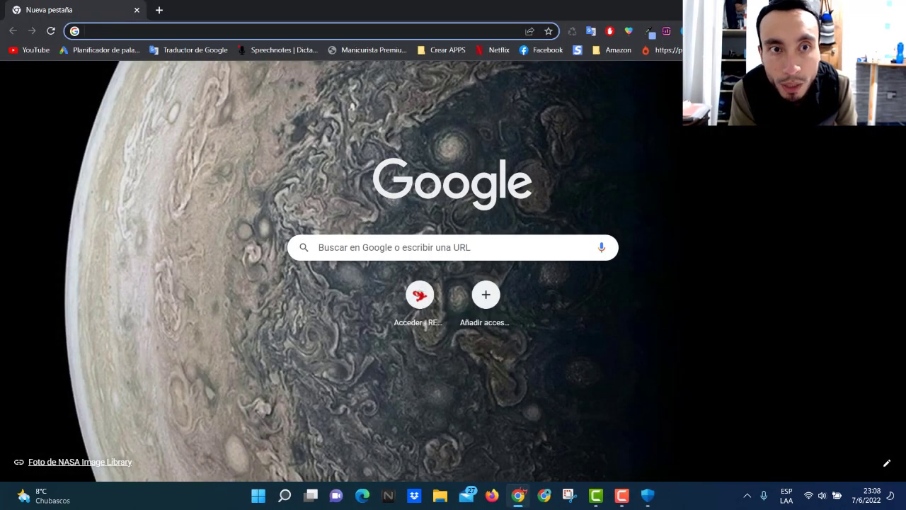
{"action": "key", "text": "super+d"}
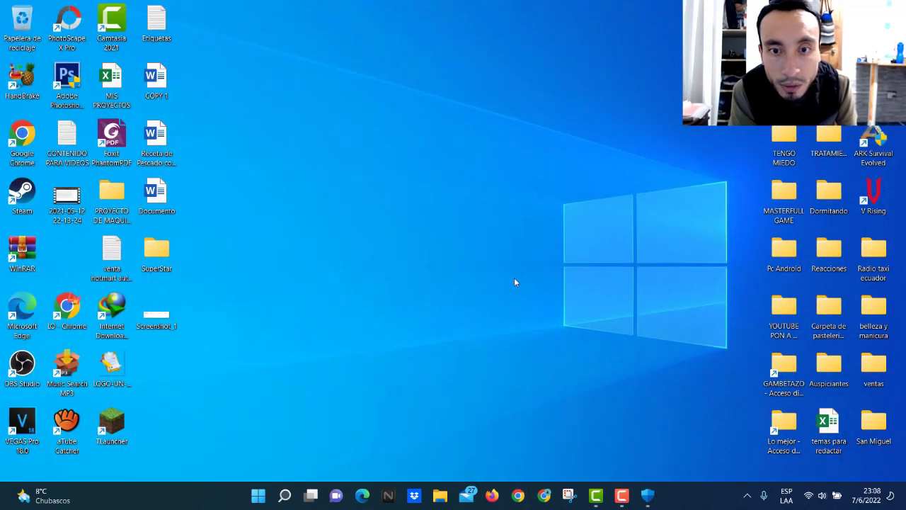